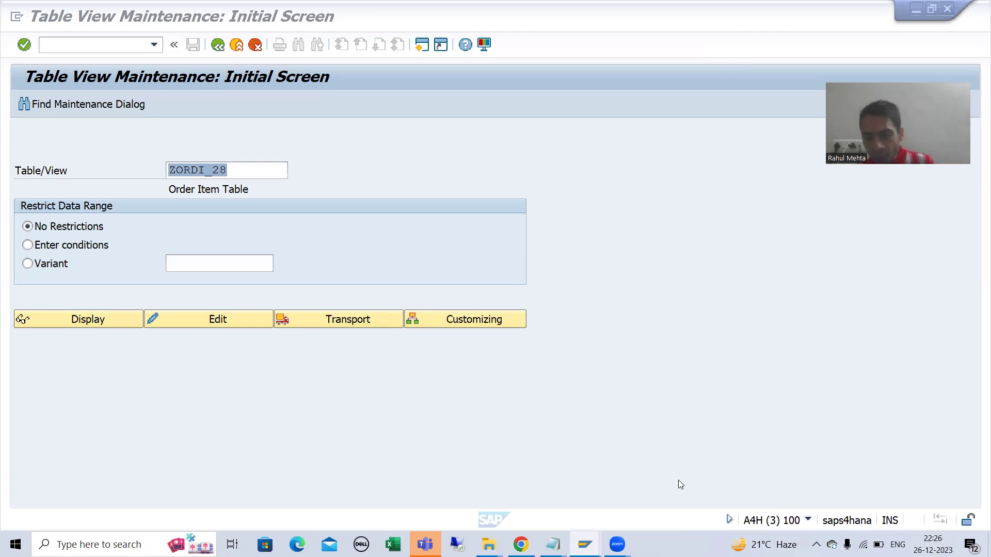
- Bring the Untitled Notepad notes on the case-sensitive checkbox to the front
mouse_move(553, 543)
left_click(649, 479)
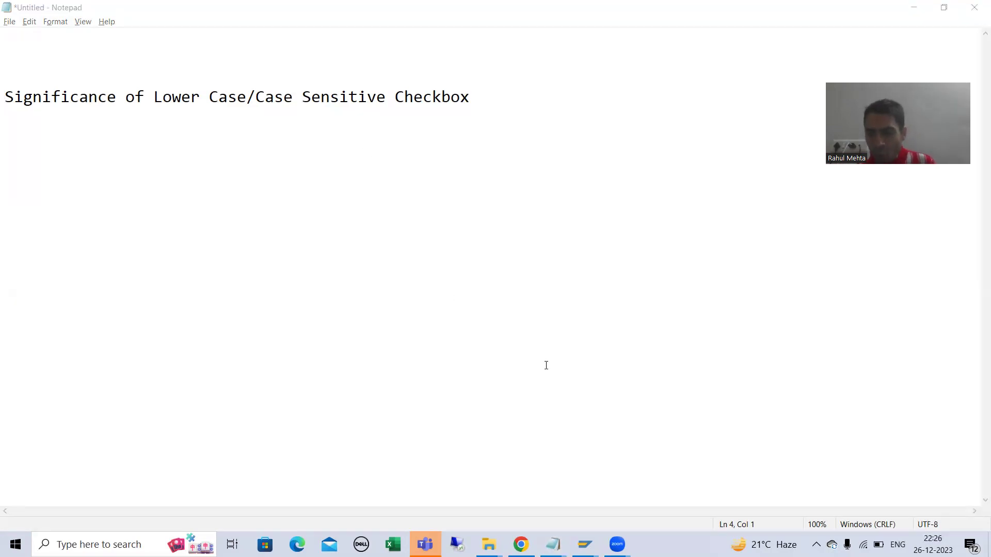
- Return to the SAP ZORDI_28 Table View Maintenance window from the taskbar
mouse_move(585, 545)
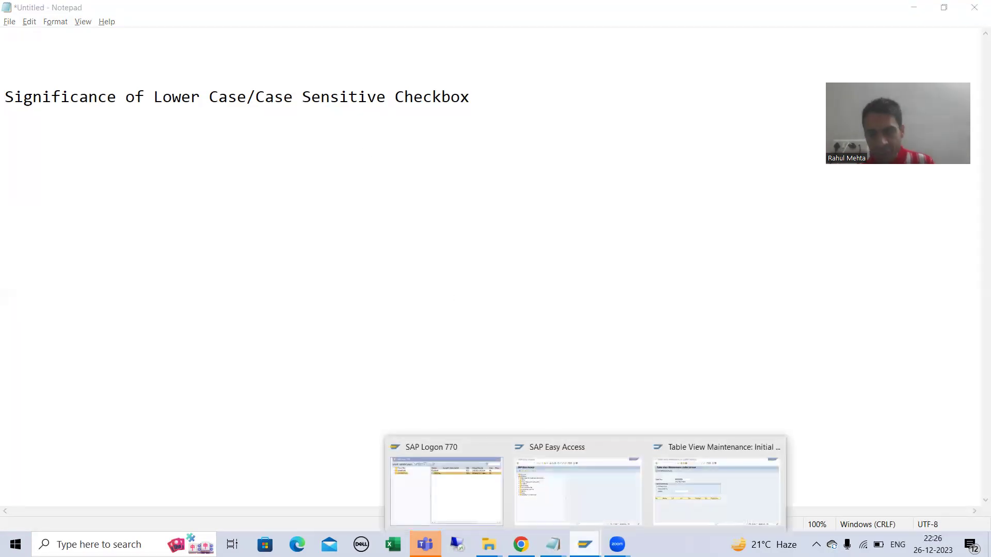
left_click(675, 509)
- Run /nsm30 for table ZORDI_28 and open its 14 entries in edit mode
left_click(92, 51)
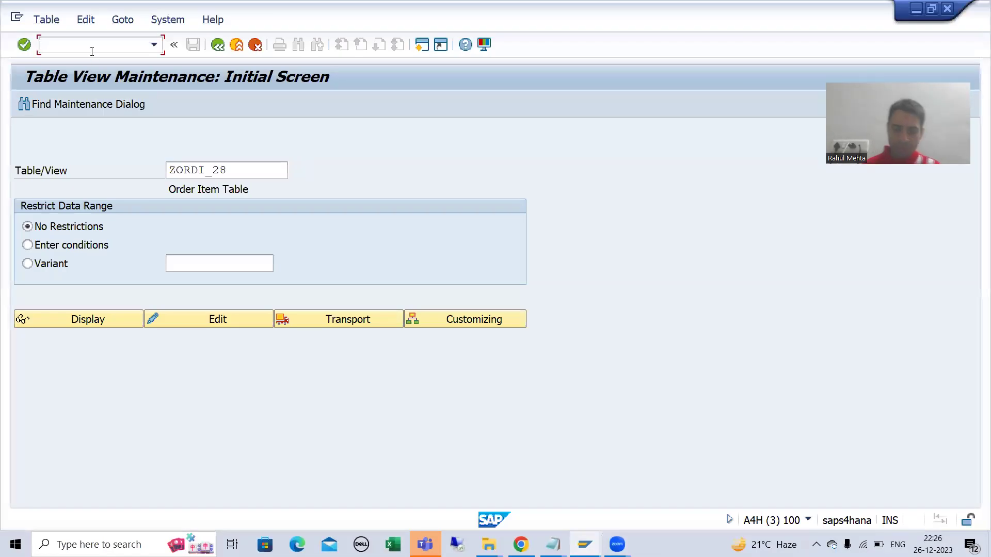
type("/nsm30")
key("Return")
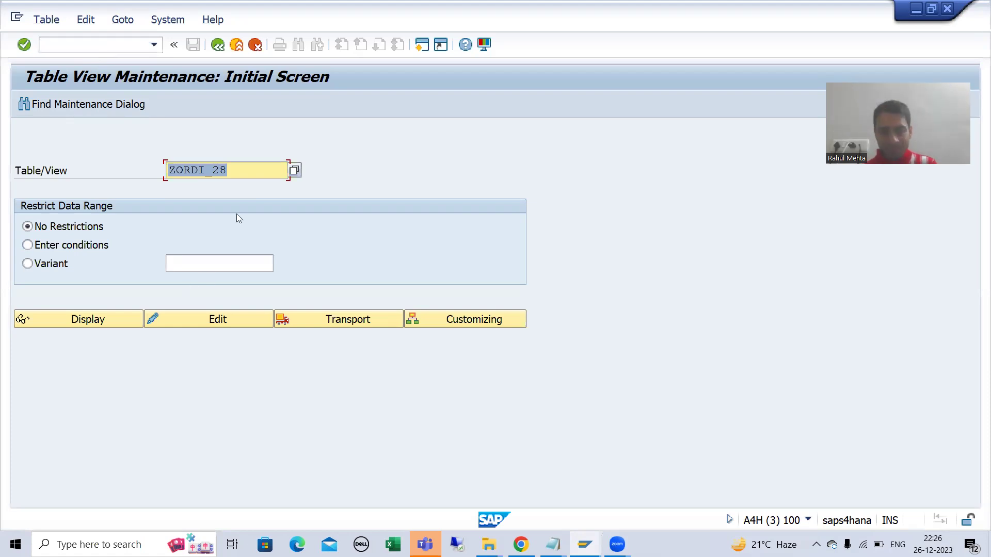
left_click(245, 175)
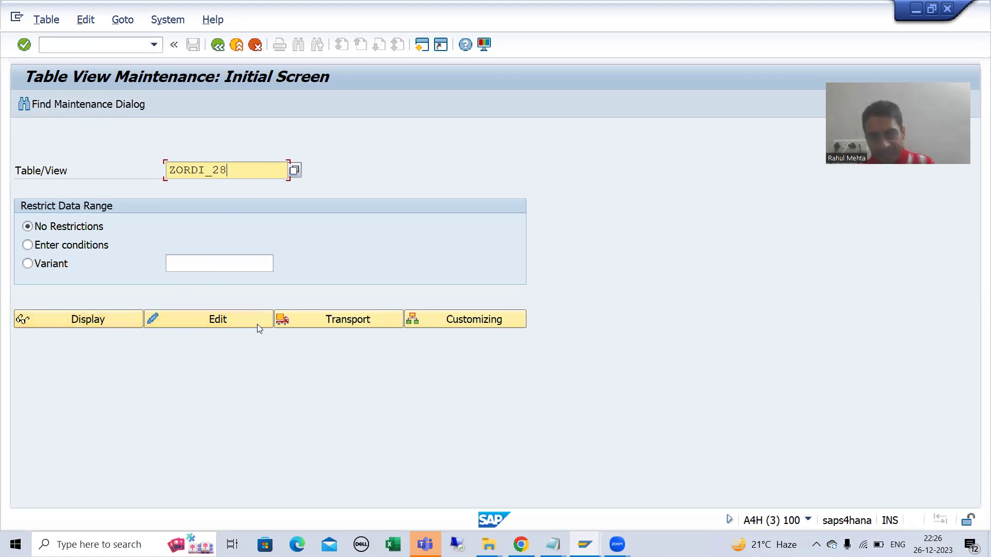
left_click(227, 321)
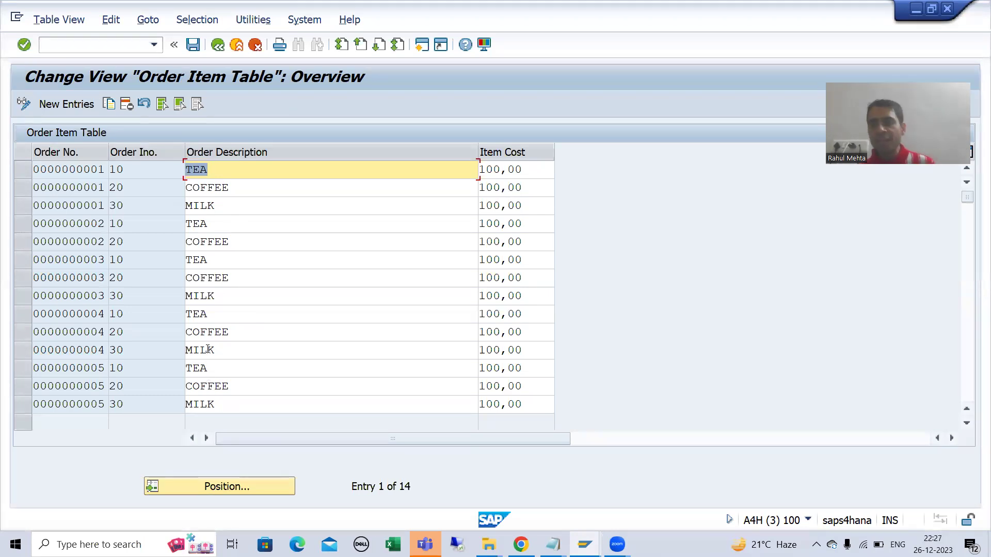
- Retype the first three descriptions as Tea, Coffee and Milk, save, and check the stored values
left_click(211, 167)
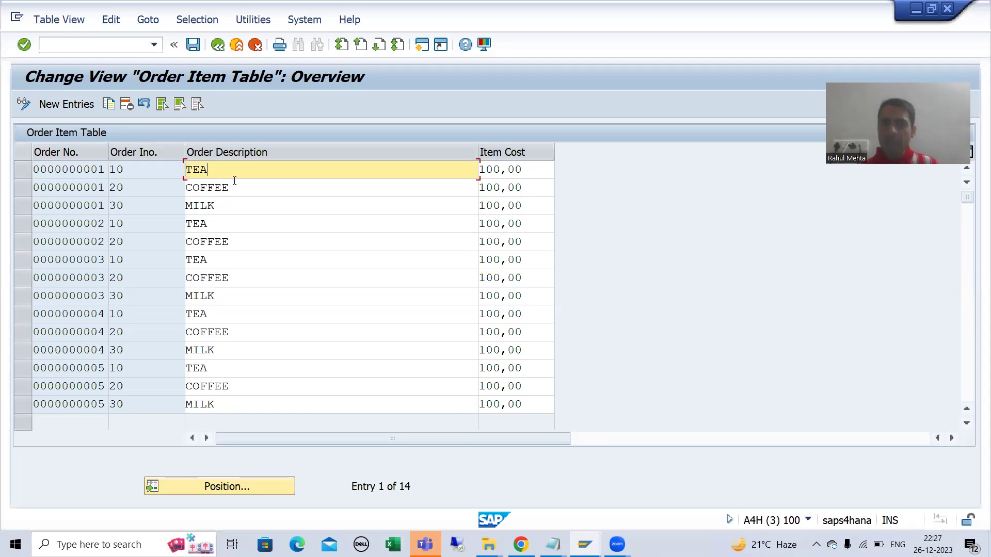
key("BackSpace")
key("BackSpace")
key("BackSpace")
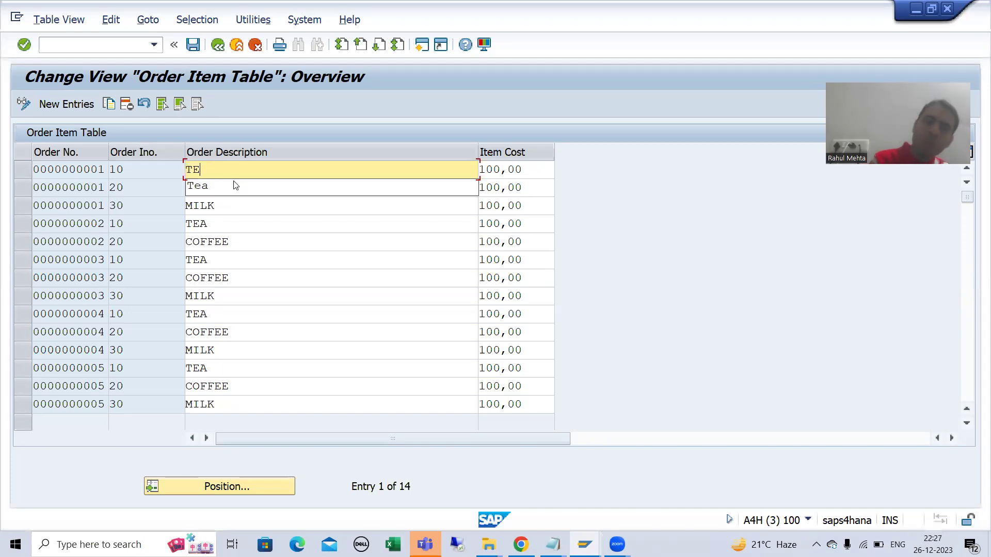
type("Tea")
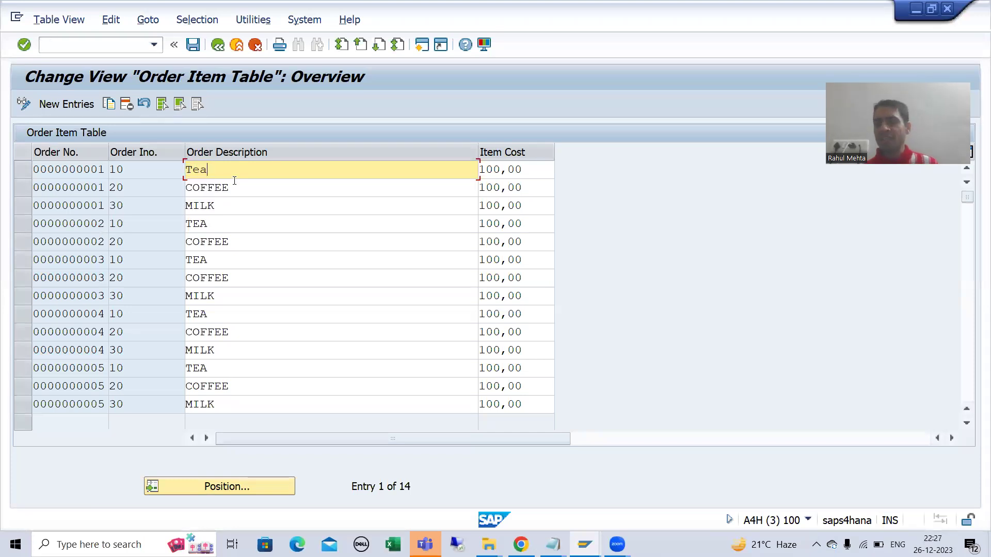
left_click(235, 190)
key("BackSpace")
key("BackSpace")
key("BackSpace")
key("BackSpace")
key("BackSpace")
type("offee")
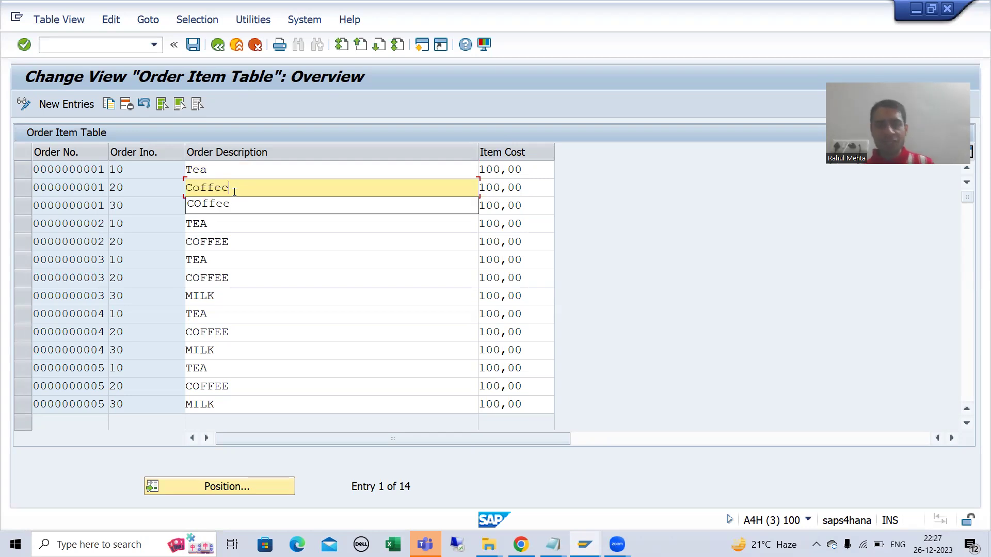
left_click(216, 206)
key("BackSpace")
key("BackSpace")
key("BackSpace")
type("o")
key("BackSpace")
type("ilk")
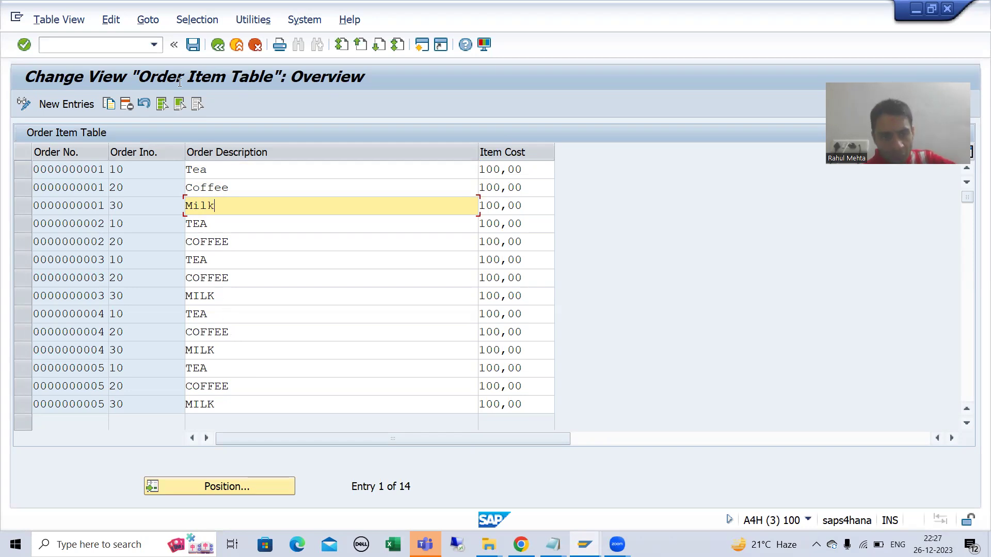
left_click(193, 46)
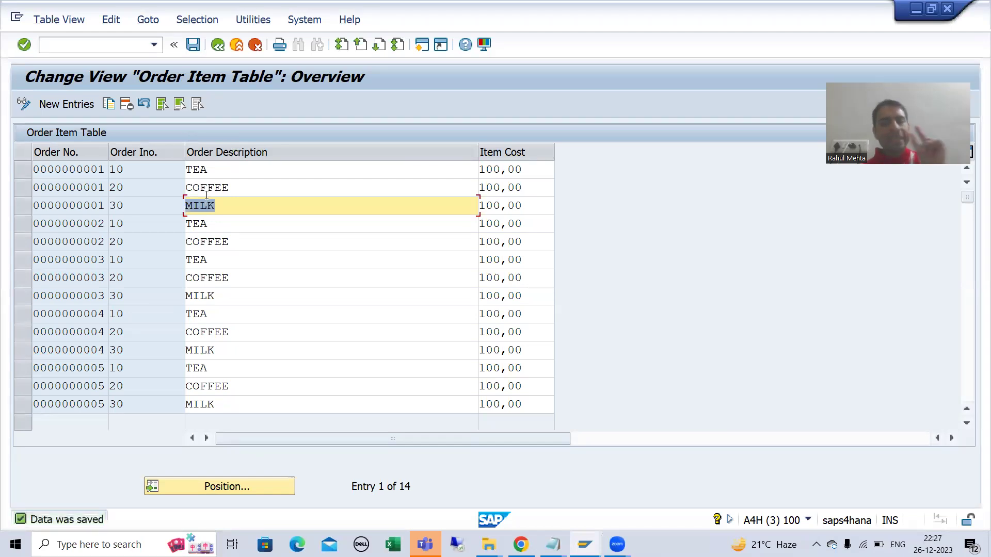
left_click(193, 187)
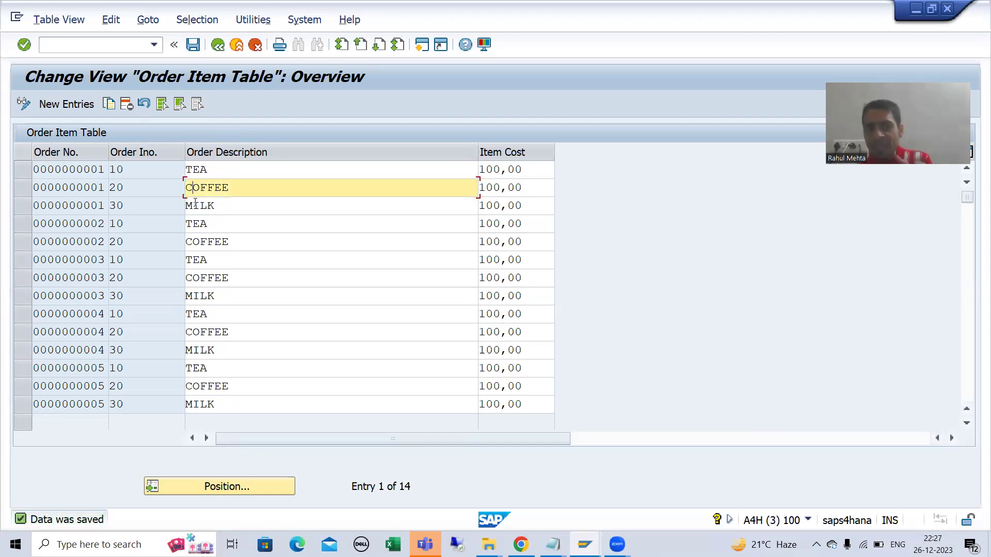
- Confirm row 3 was stored as uppercase MILK, then switch to the Notepad notes
left_click(192, 206)
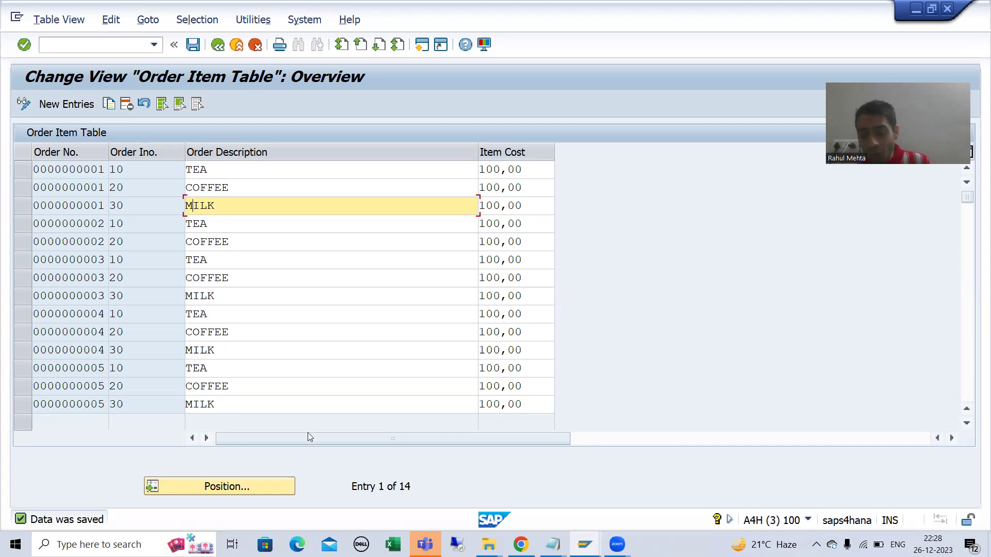
left_click(553, 545)
left_click(693, 490)
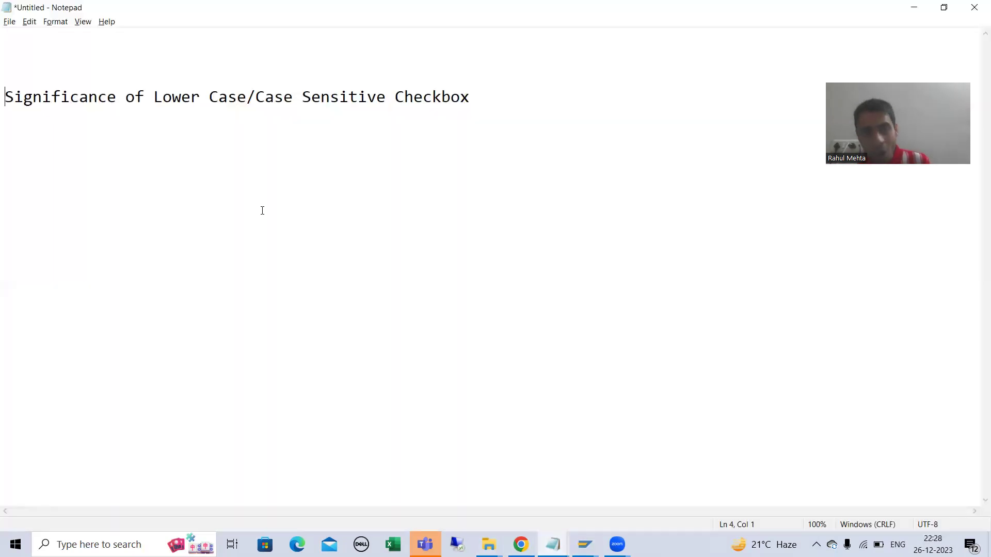
- Append '- Domain' to the Notepad heading, then switch back to SAP
left_click(219, 96)
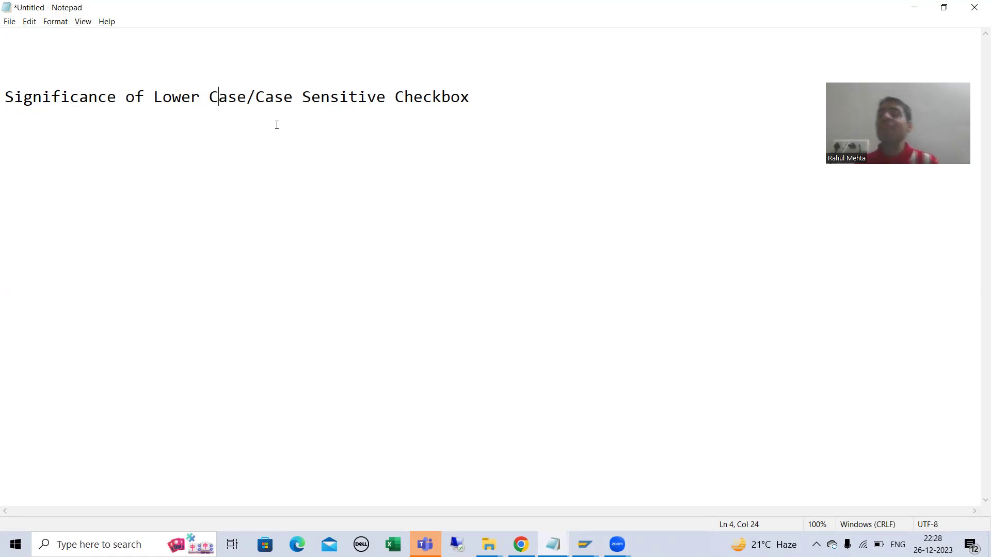
left_click(476, 96)
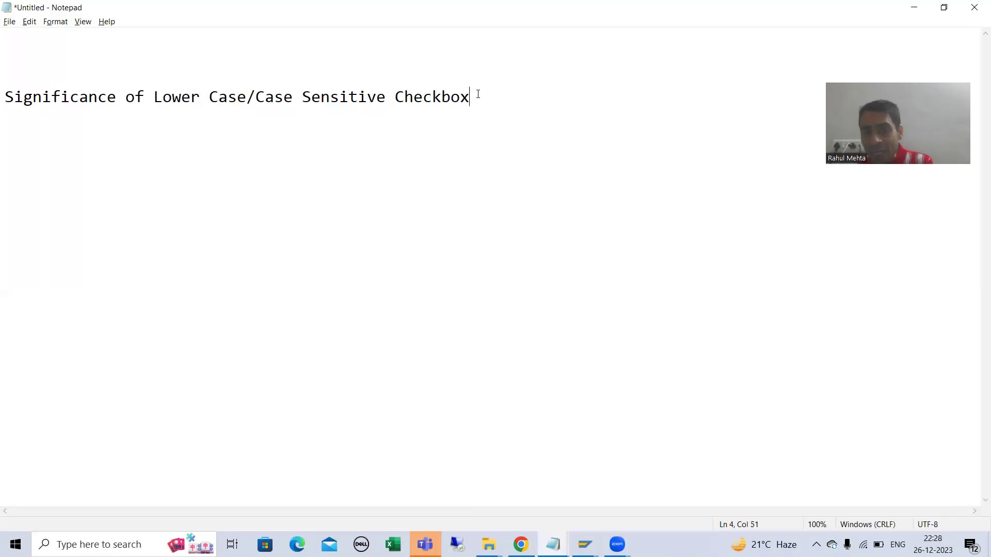
type("- ")
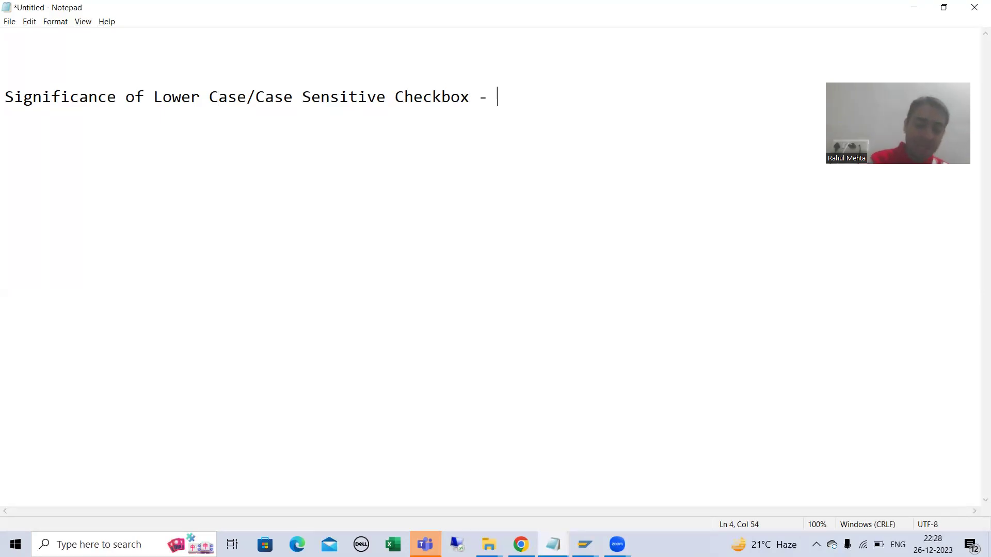
type("Doami")
key("BackSpace")
key("BackSpace")
key("BackSpace")
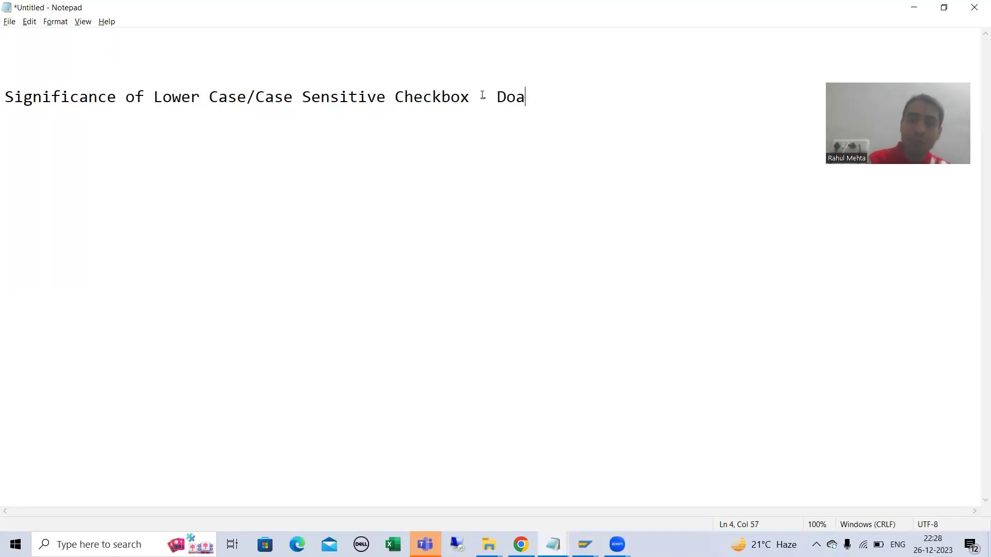
type("main")
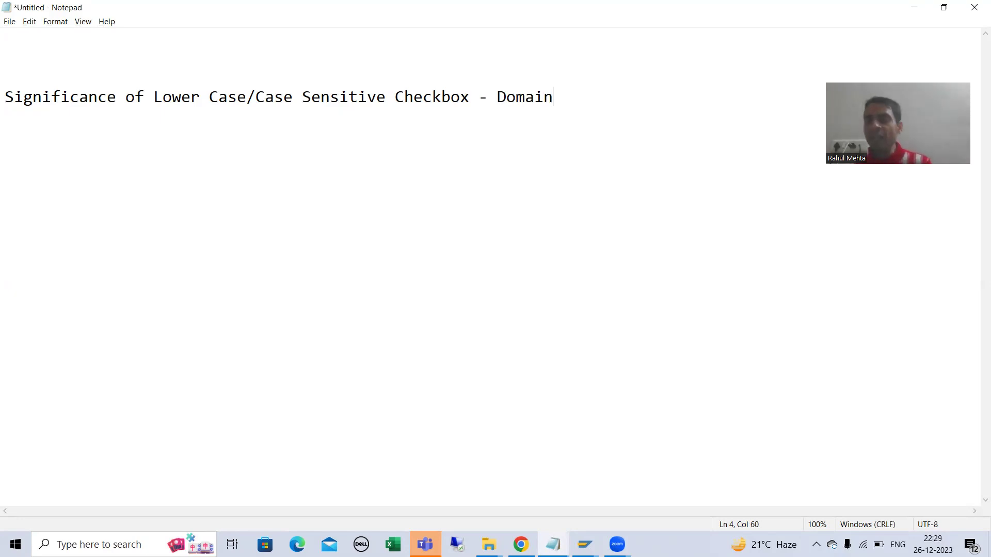
key("alt+Tab")
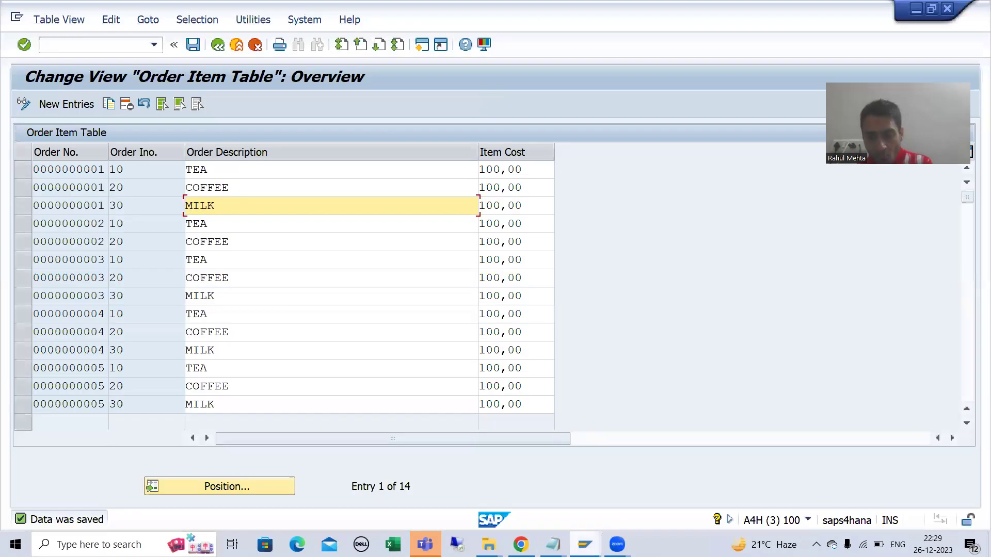
- Open database table ZORDI_28 in SE11 change mode to list its five fields
mouse_move(585, 544)
left_click(580, 518)
type("se11")
key("Return")
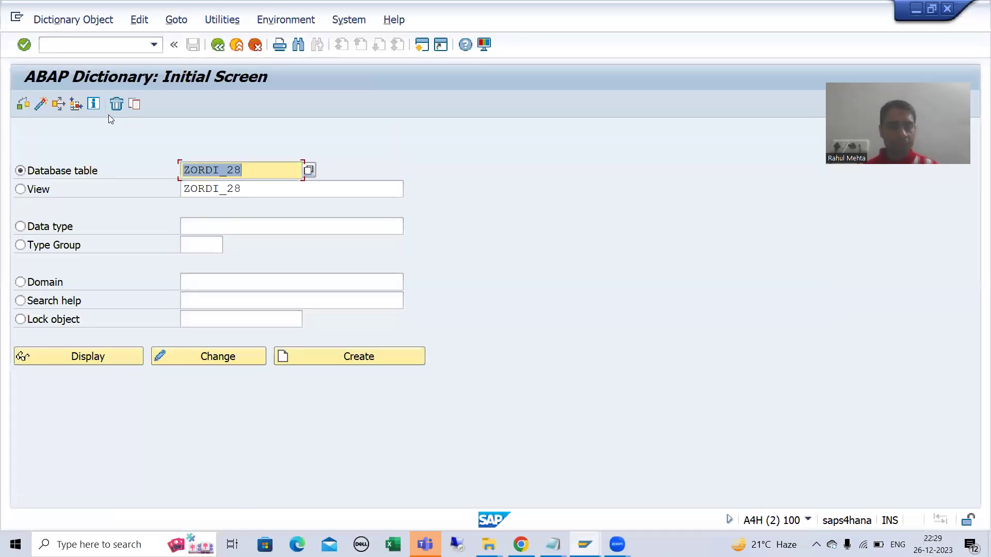
left_click_drag(241, 170, 230, 170)
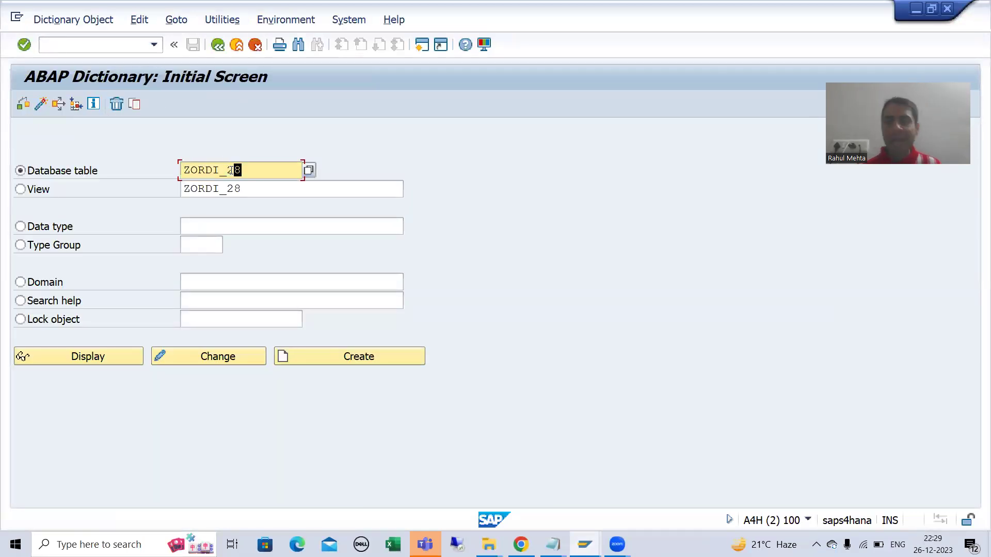
left_click(220, 361)
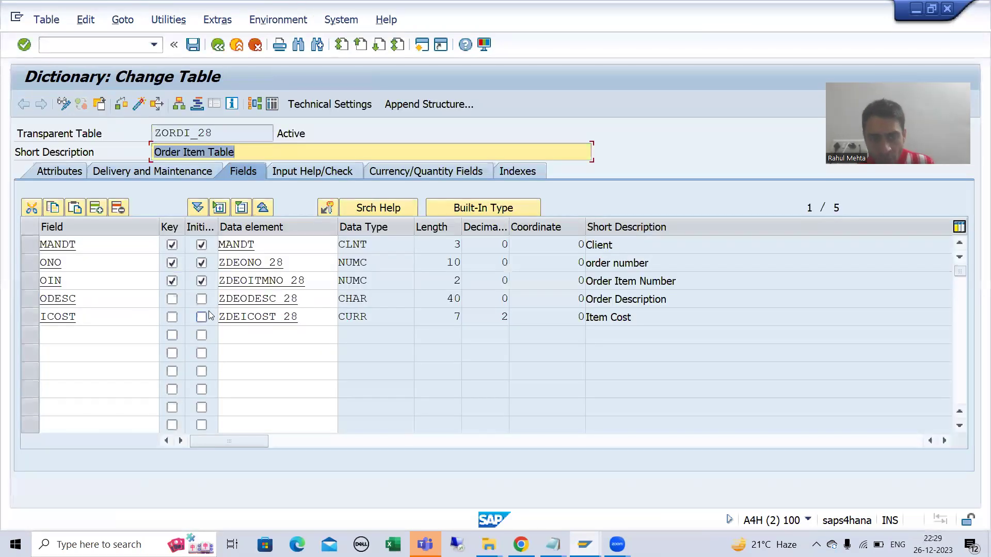
- Drill from field ODESC to the ZDODESC_28 domain in change mode, then switch to Notepad
double_click(240, 300)
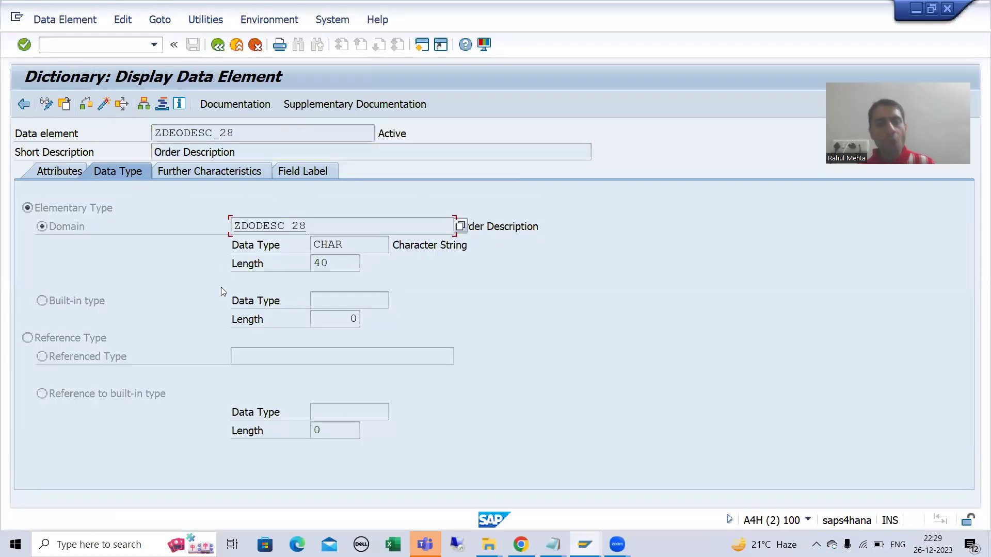
double_click(254, 226)
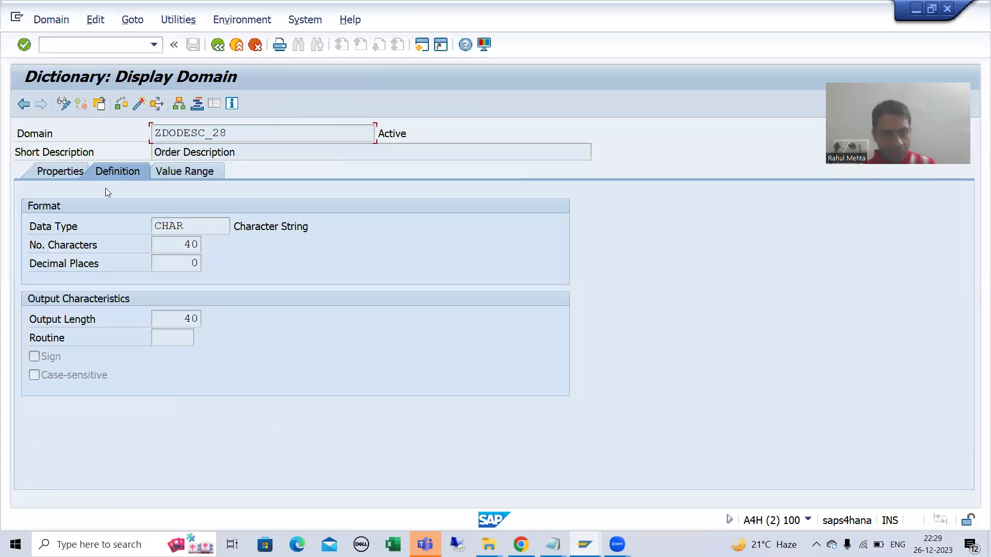
left_click(63, 104)
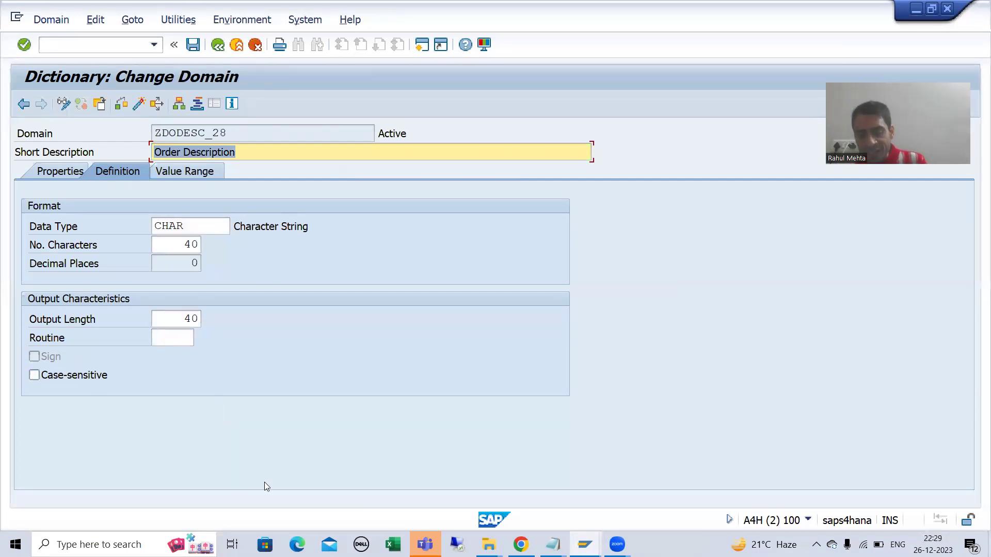
left_click(552, 545)
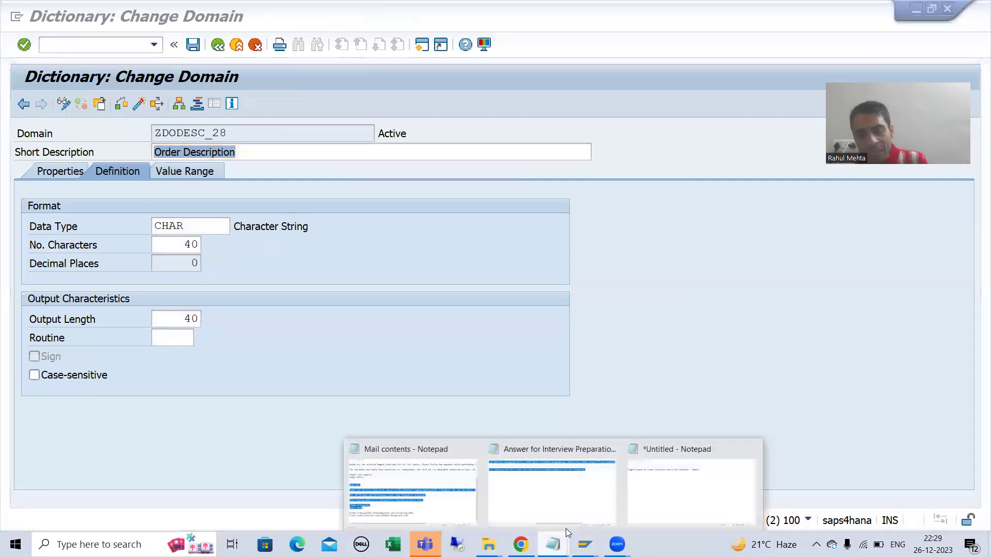
left_click(651, 498)
- Review the case-sensitivity heading, then return to the ZDODESC_28 Change Domain screen
left_click(214, 97)
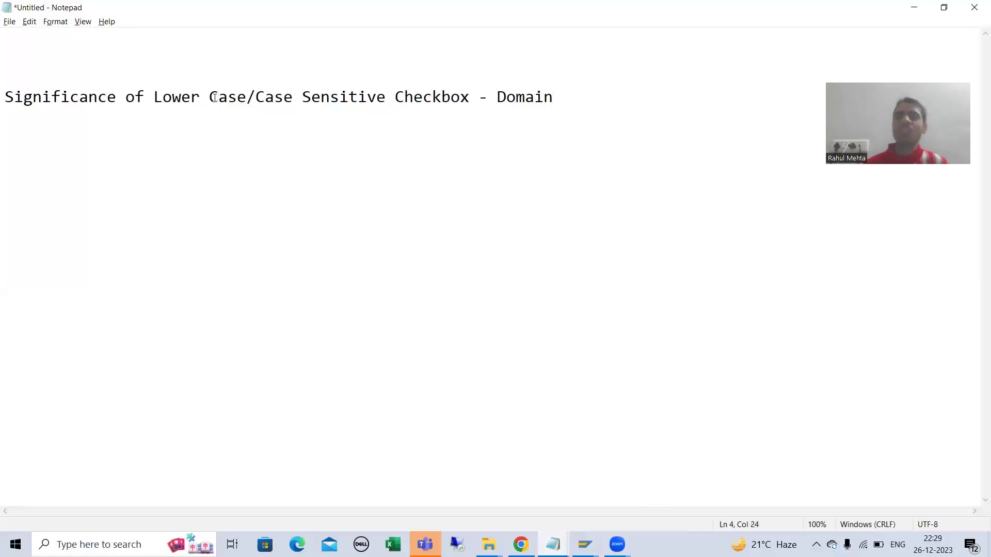
key("alt+Tab")
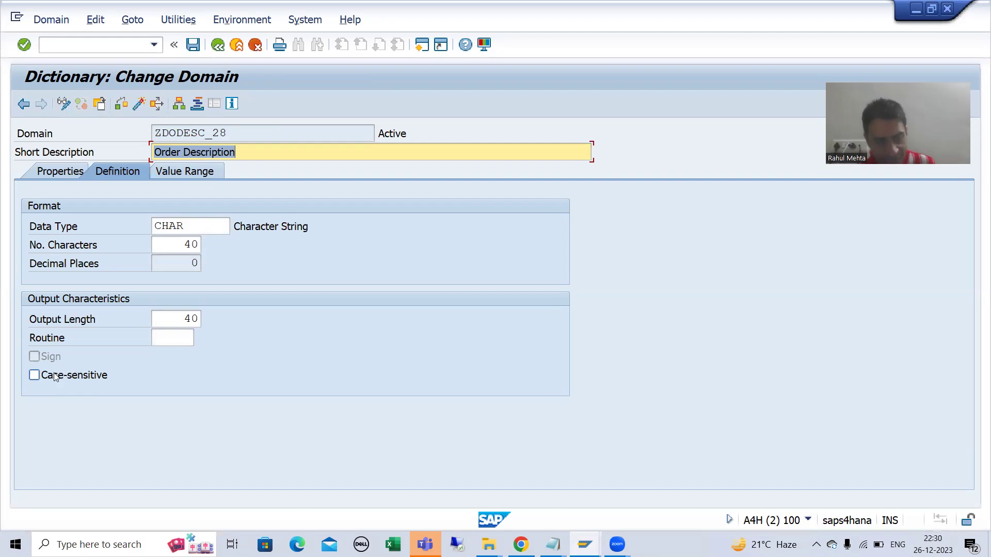
- Tick Case-sensitive on ZDODESC_28, activate it, and return to the Order Item Table
left_click(55, 376)
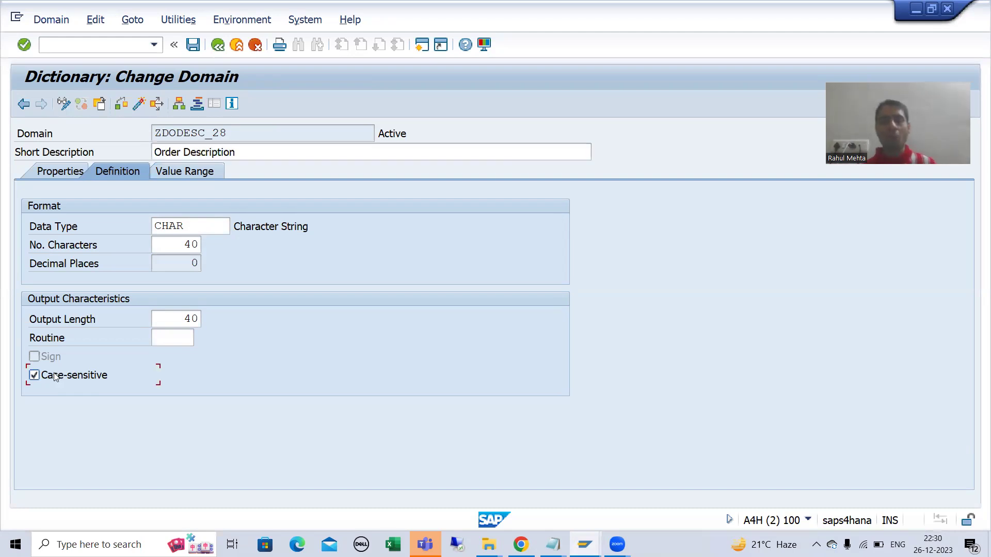
left_click(138, 107)
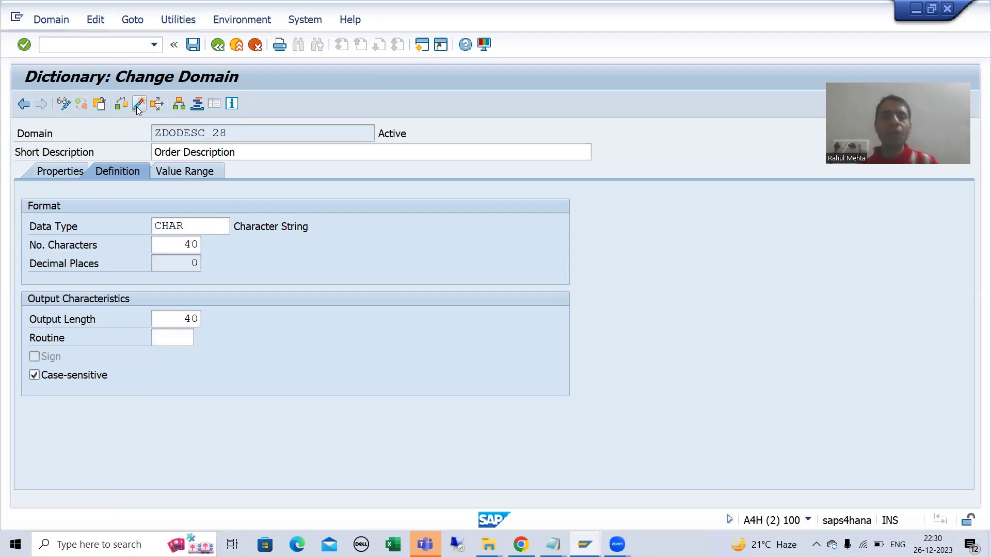
key("Return")
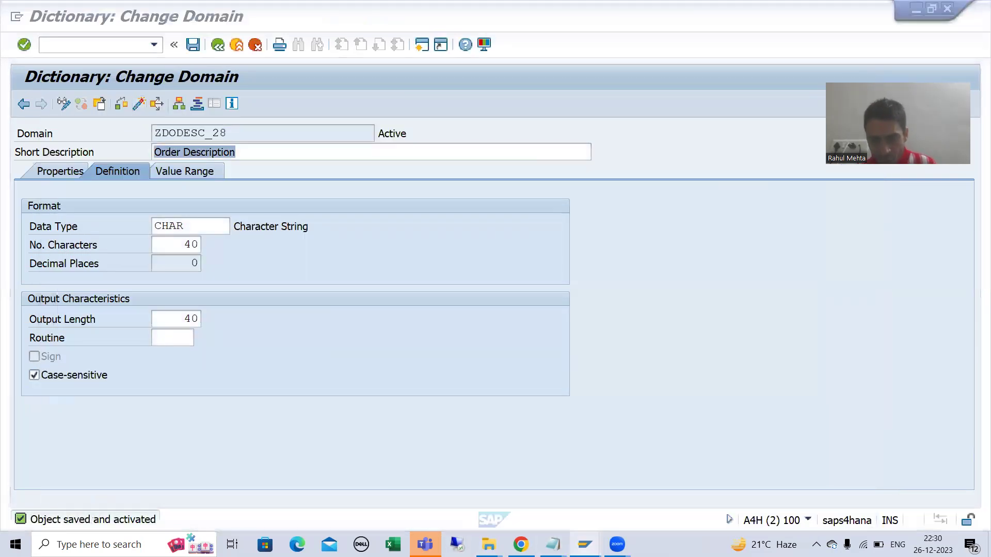
mouse_move(585, 545)
left_click(684, 496)
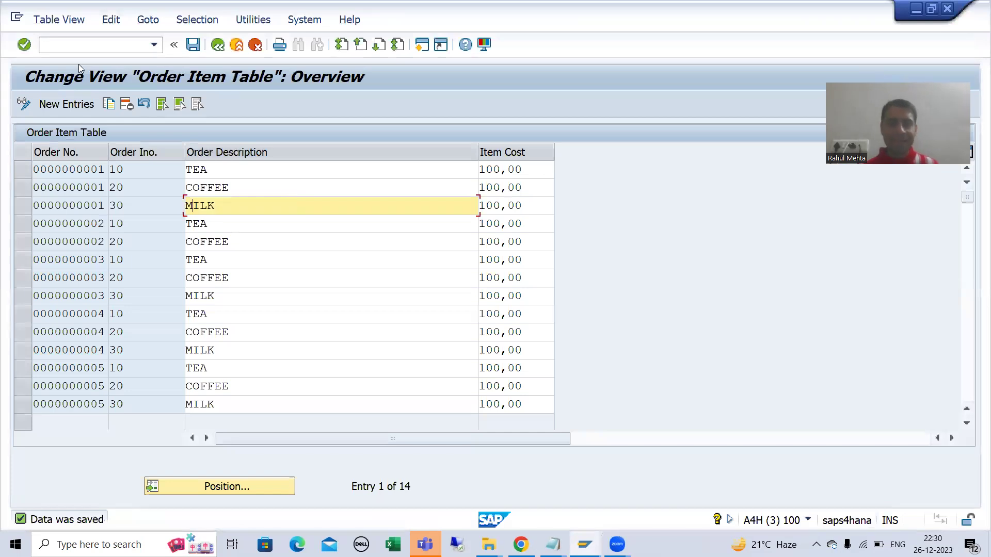
- Open the ZORDI_28 entries for editing in table maintenance via /nsm30
left_click(78, 44)
type("/nsm30")
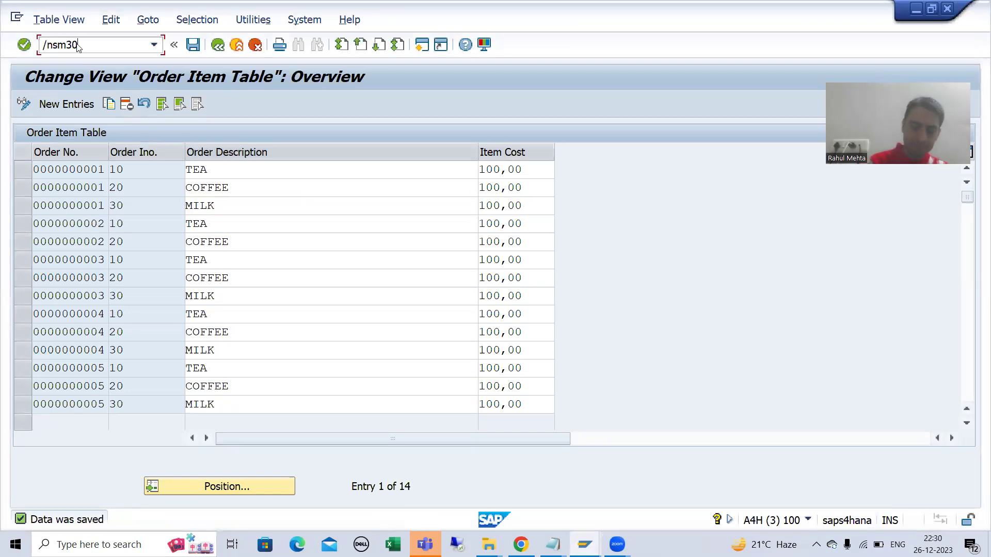
key("Return")
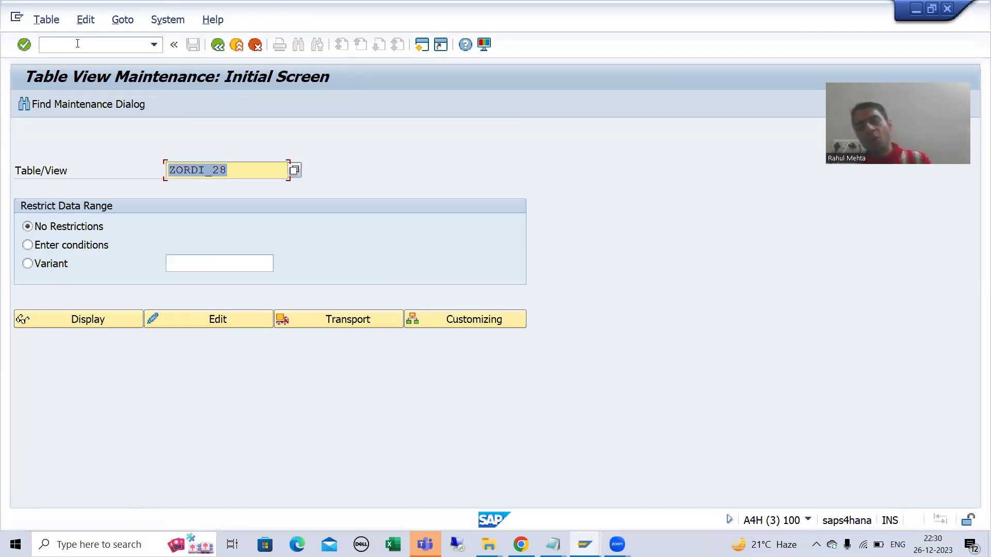
left_click(218, 323)
- Retype order 1's TEA, COFFEE, MILK as Tea, Coffee, Milk, save, and check the saved values
left_click(211, 170)
key("BackSpace")
key("BackSpace")
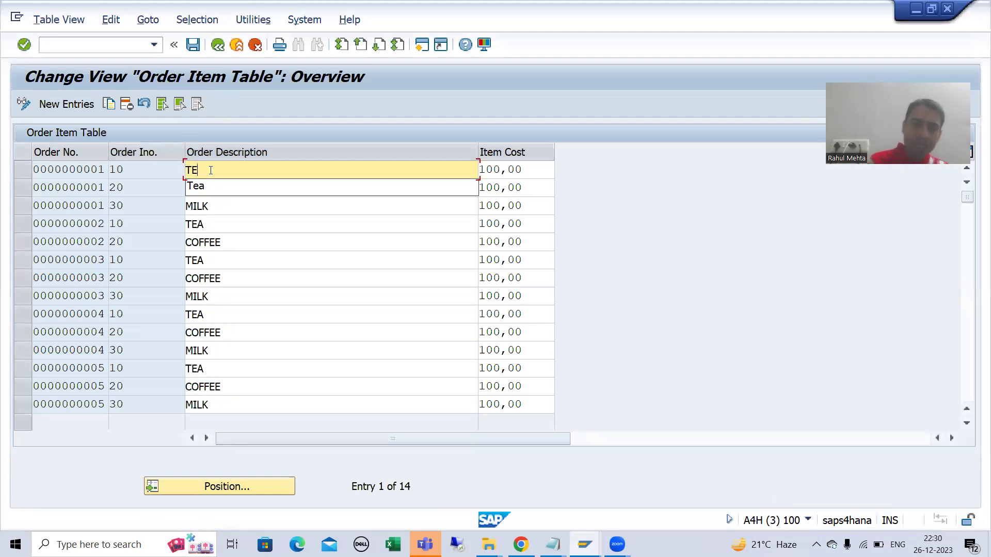
type("ea")
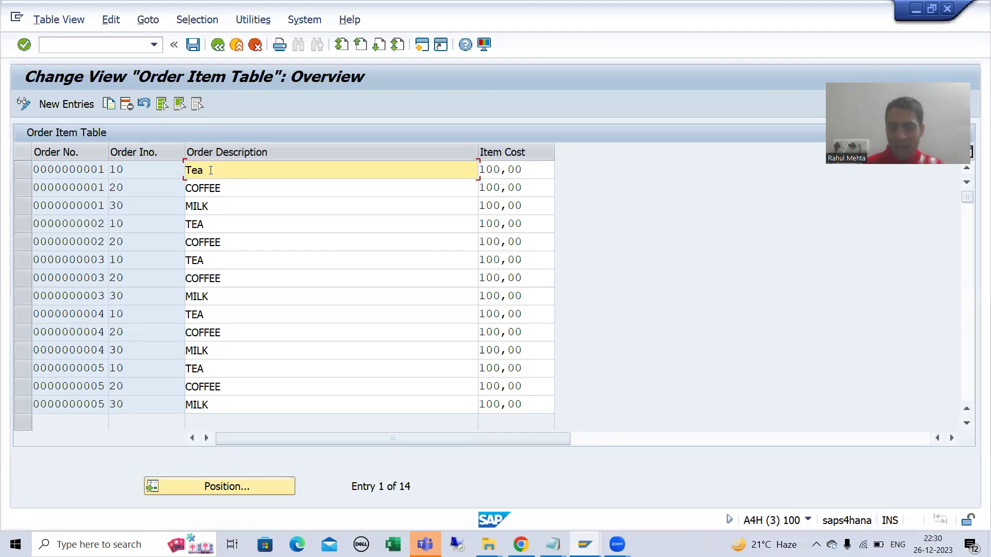
key("Down")
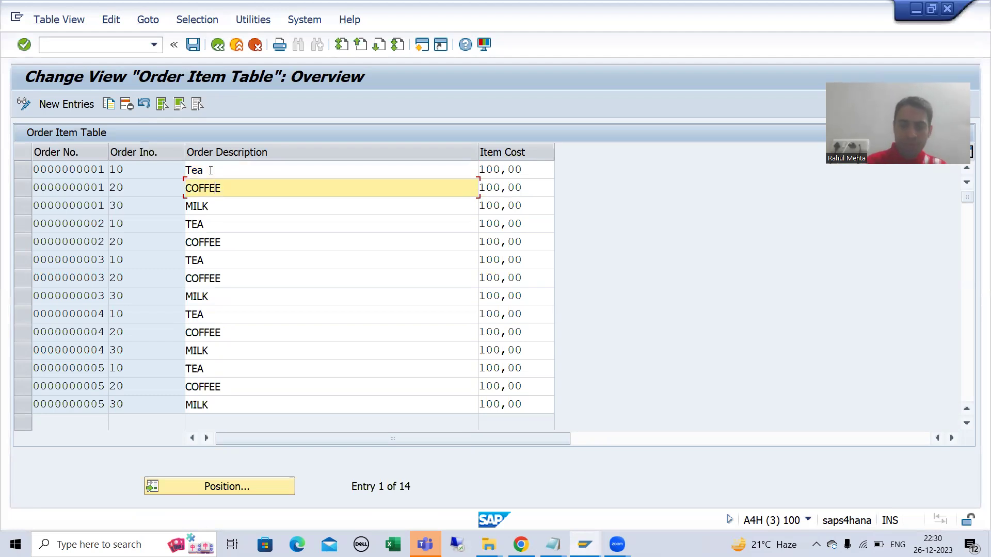
key("BackSpace")
key("BackSpace")
key("BackSpace")
key("BackSpace")
key("BackSpace")
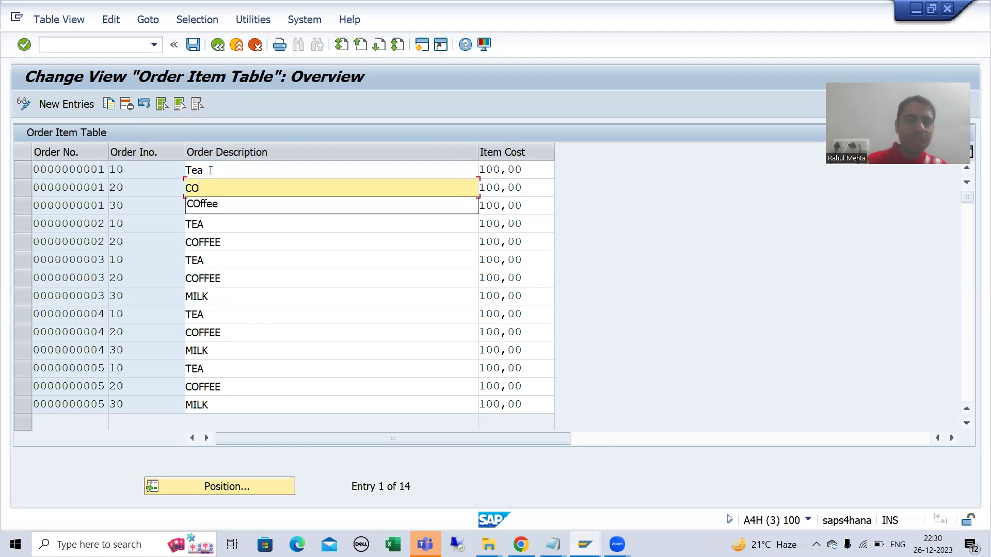
type("offee")
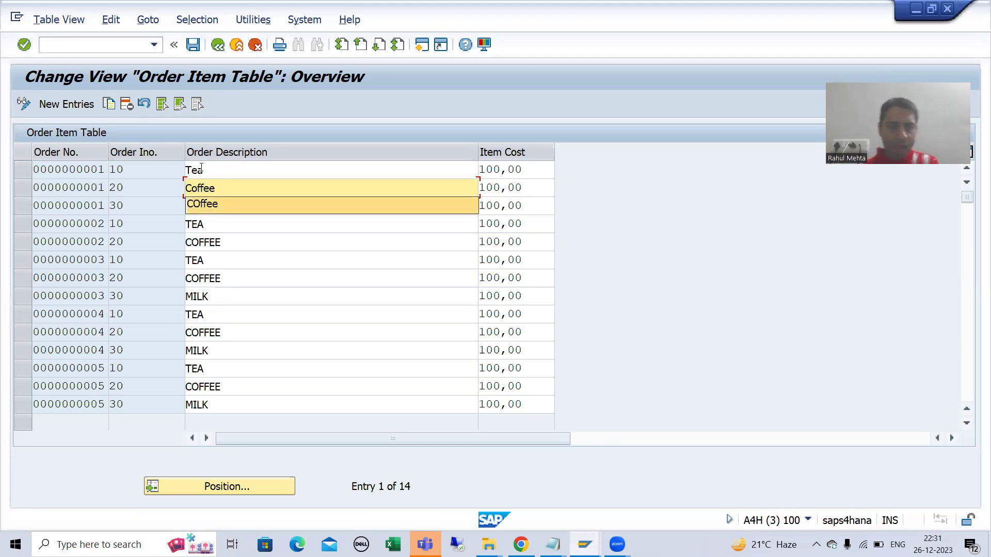
left_click(221, 206)
key("BackSpace")
key("BackSpace")
key("BackSpace")
type("ilk")
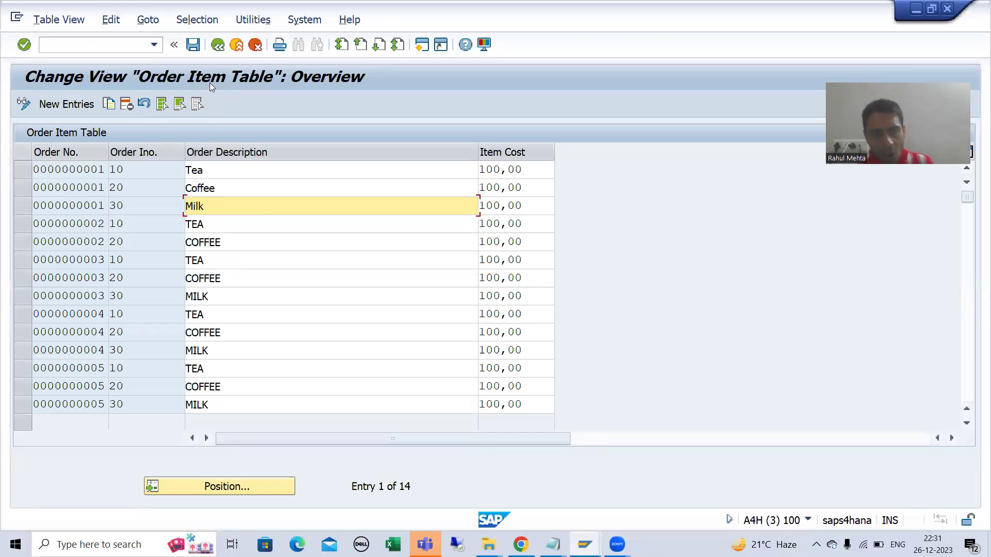
left_click(194, 46)
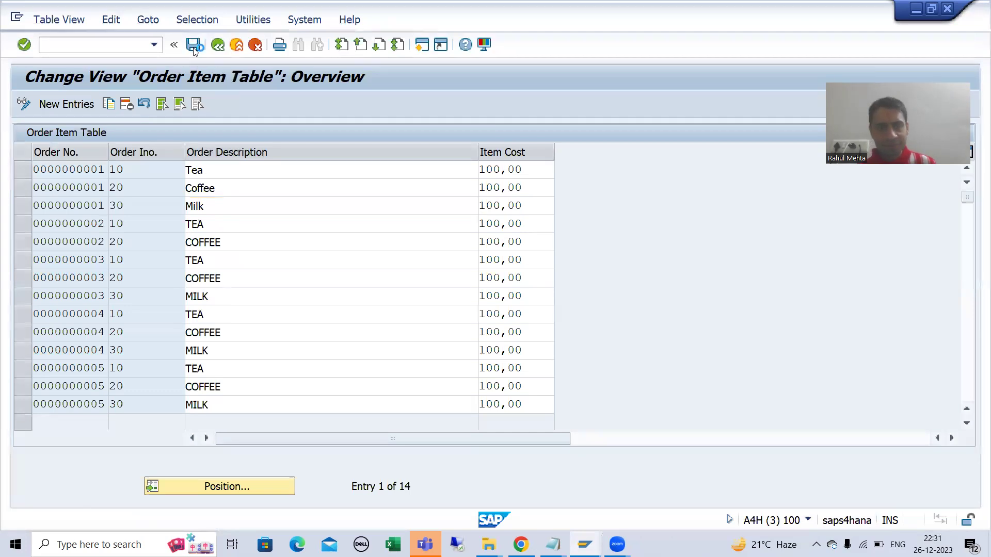
left_click(218, 171)
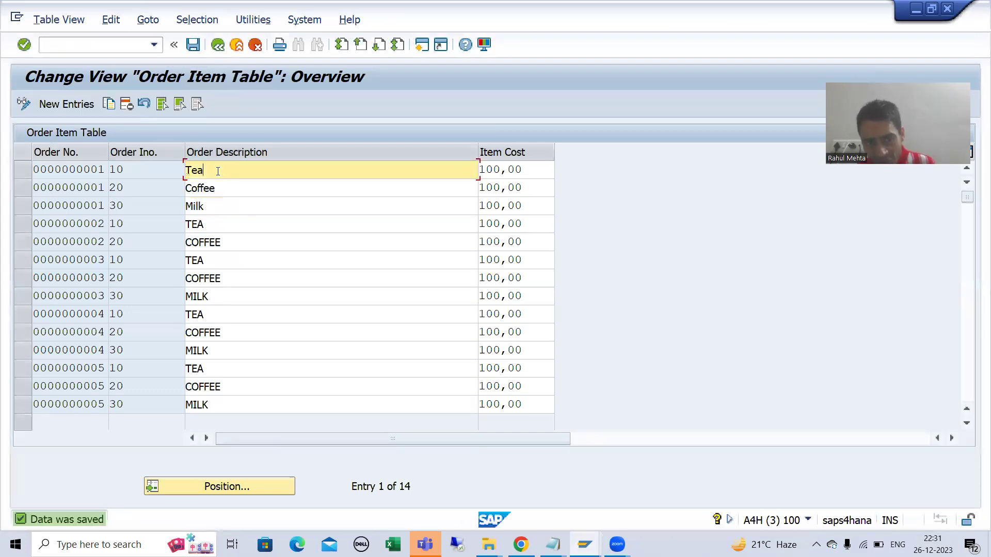
left_click(222, 206)
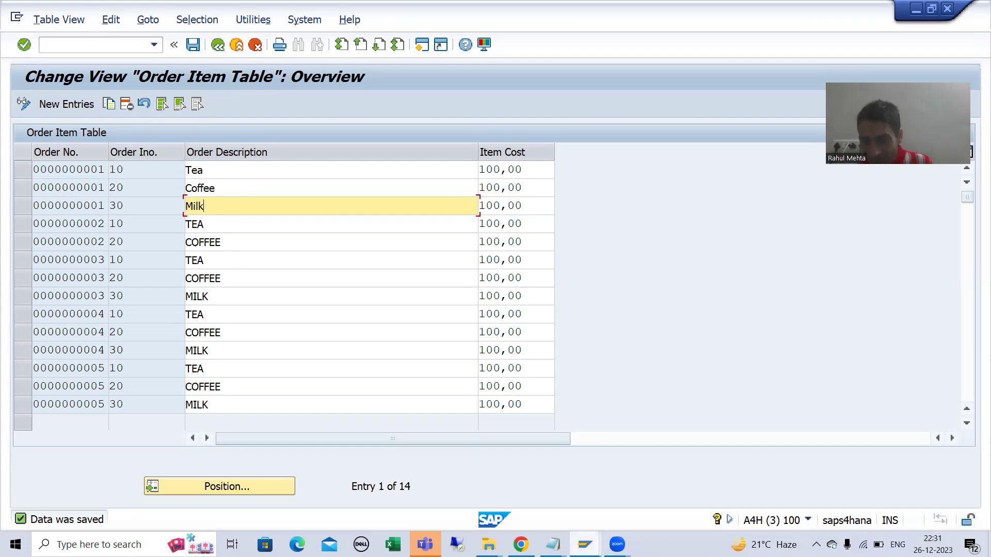
- From the domain window, display table ZORDI_28 in /nse11 and open its contents in the Data Browser
left_click(585, 545)
left_click(597, 498)
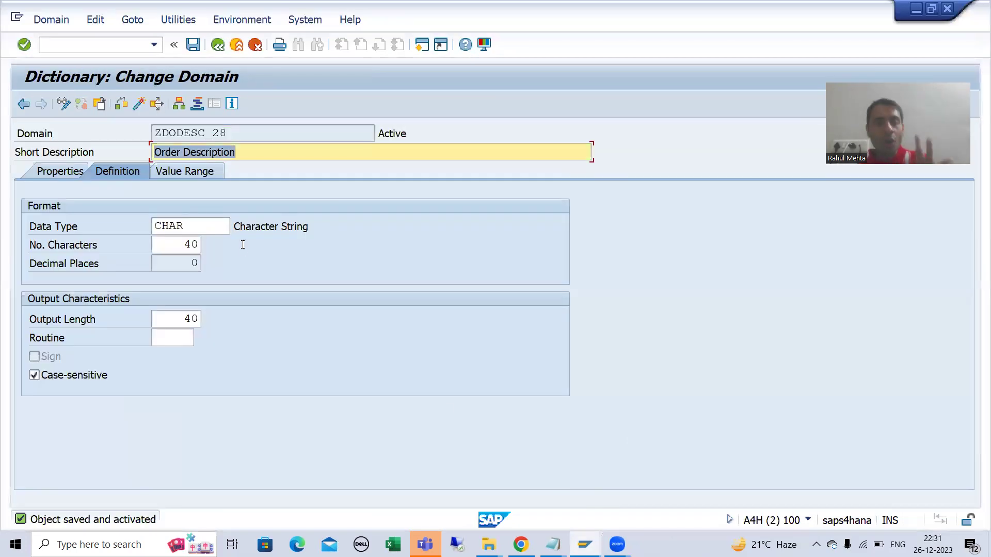
left_click(107, 50)
type("/nse11")
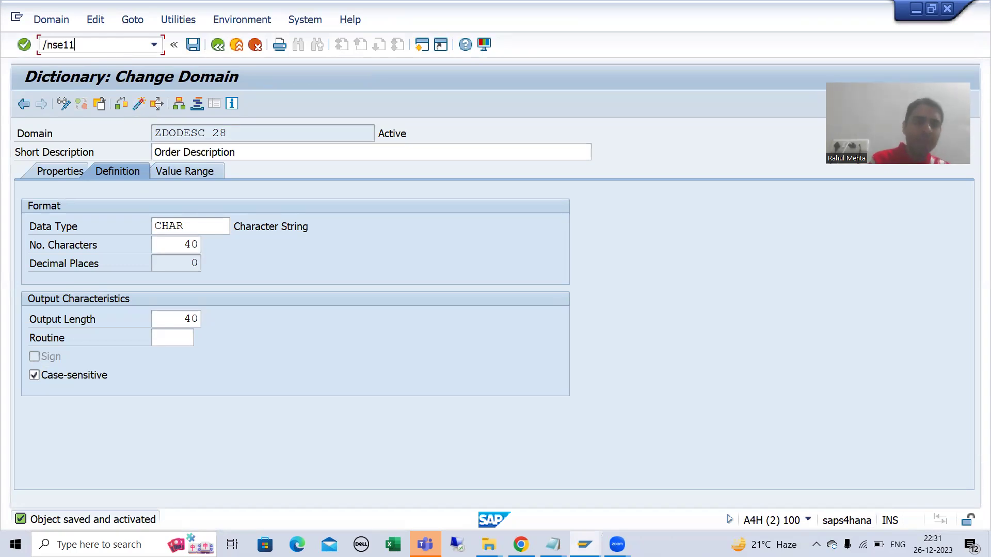
key("Return")
left_click(129, 356)
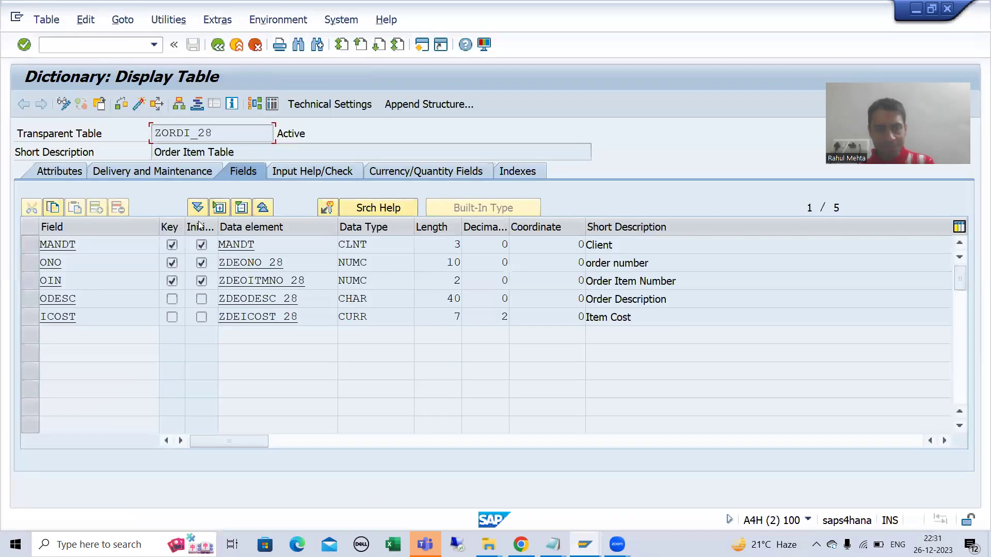
left_click(271, 105)
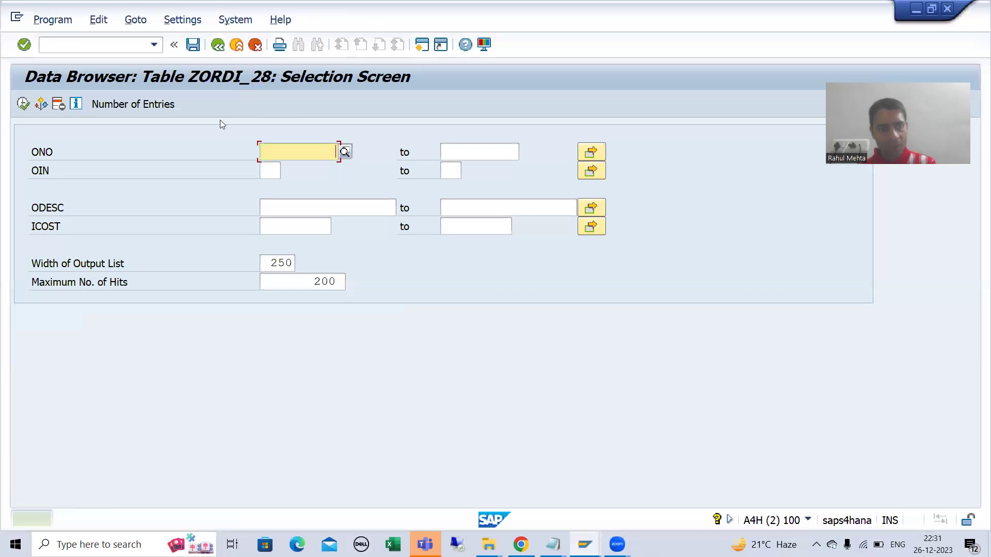
- Execute the selection to list all 14 entries and inspect the Tea, Coffee and Milk cells
left_click(24, 106)
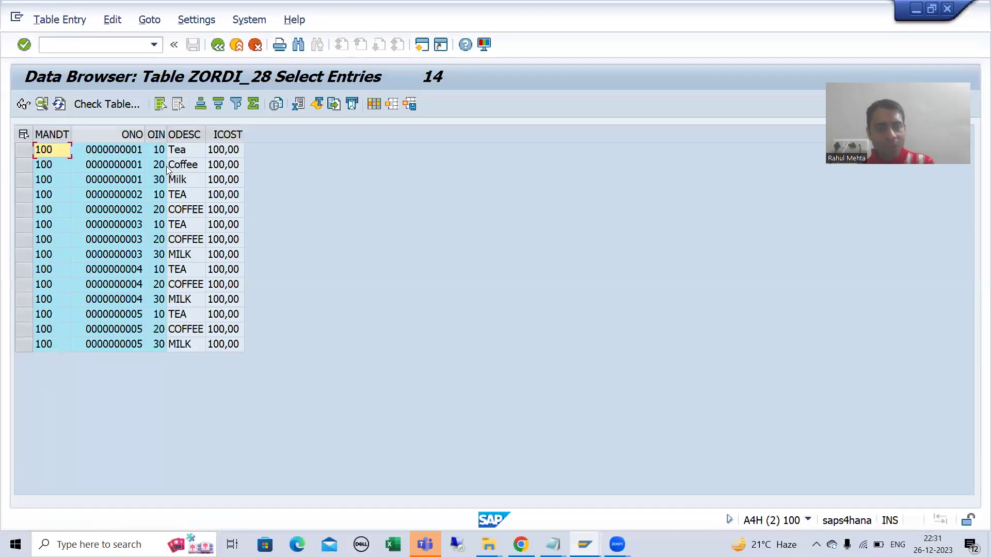
left_click(177, 149)
left_click(179, 164)
left_click(179, 179)
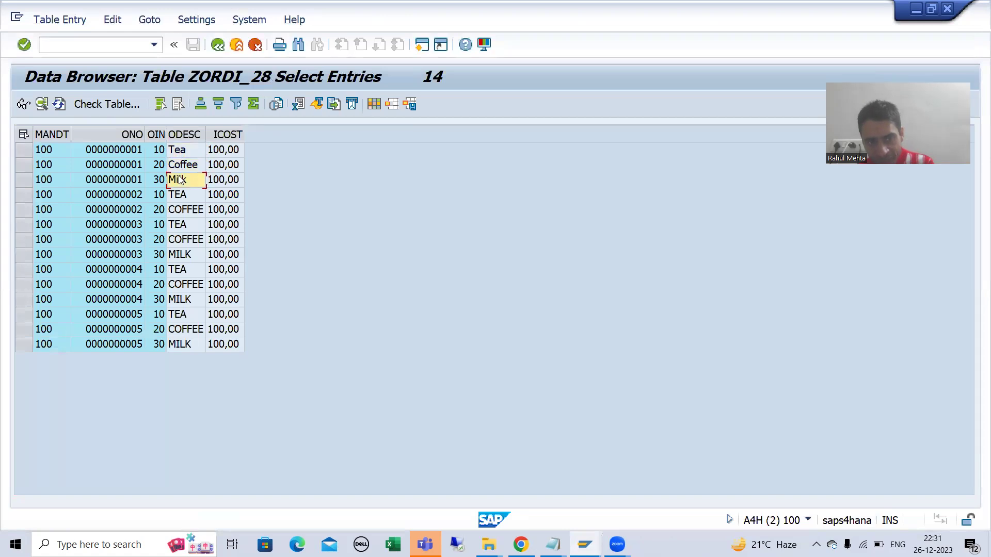
left_click(180, 150)
left_click(181, 165)
left_click(182, 180)
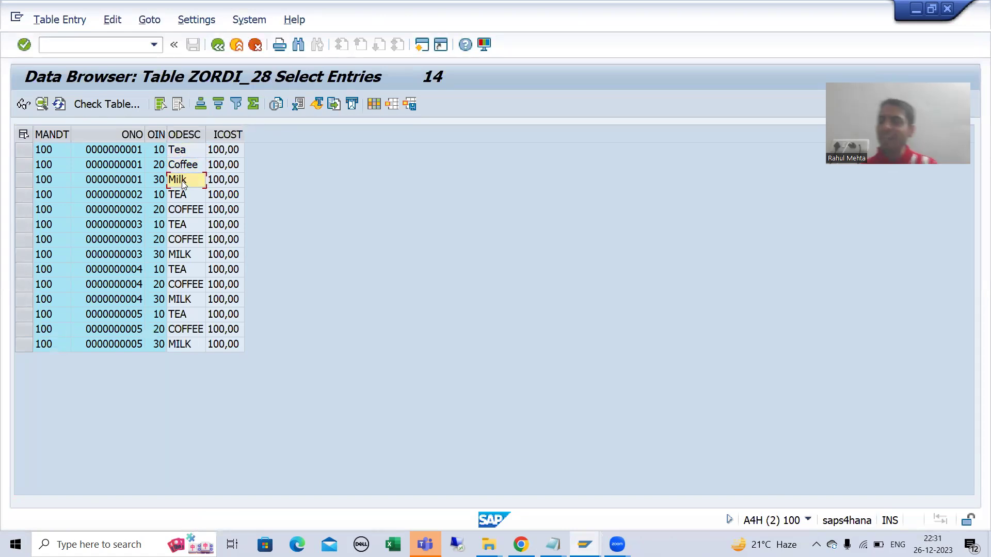